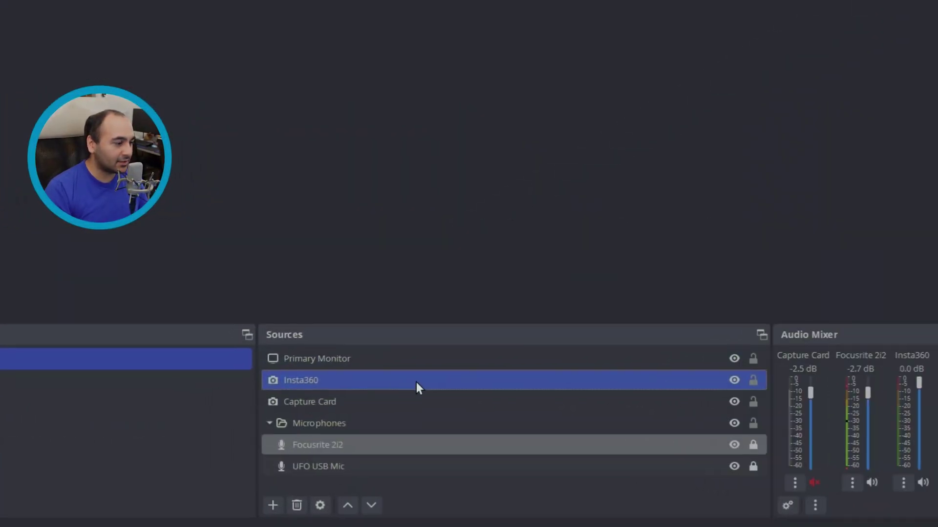
Step: Check that the Insta360 source's Source Record filter uses the ts recording format
right_click(416, 382)
click(465, 352)
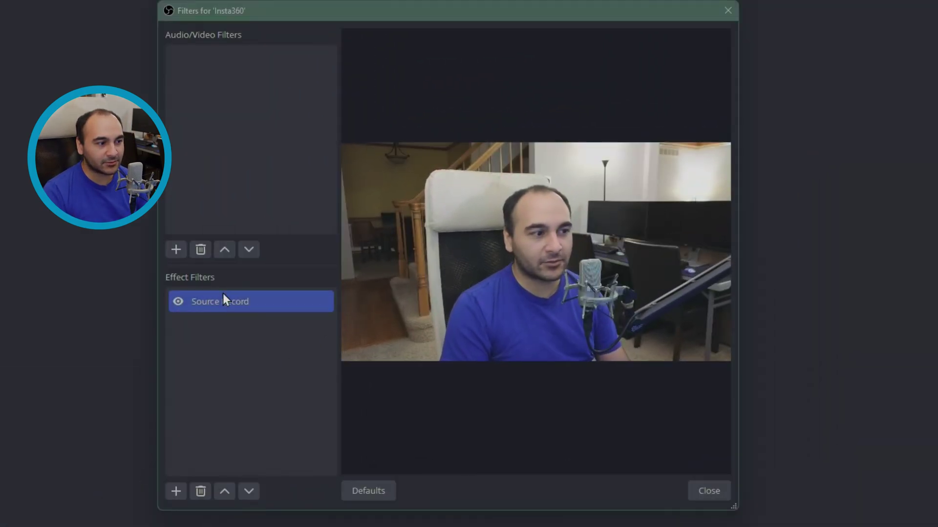
click(210, 301)
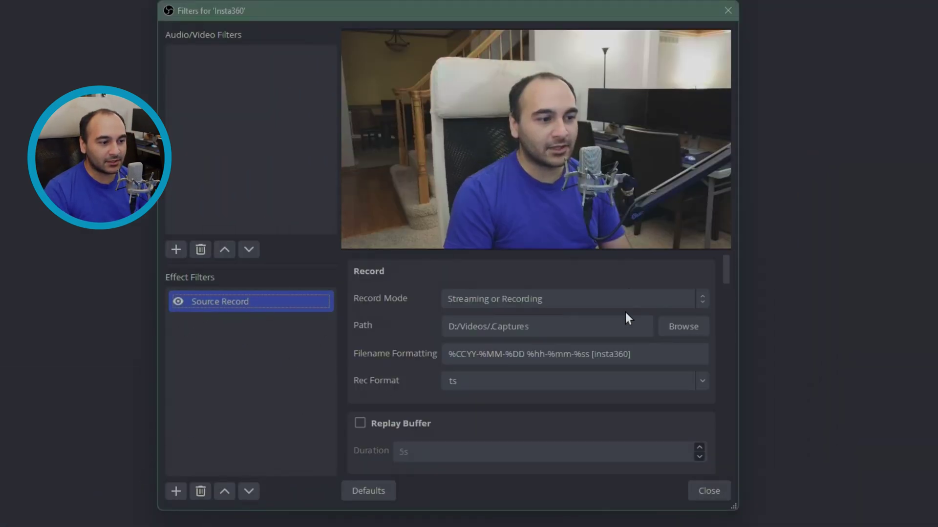
scroll(517, 405, down, 3)
scroll(485, 337, up, 2)
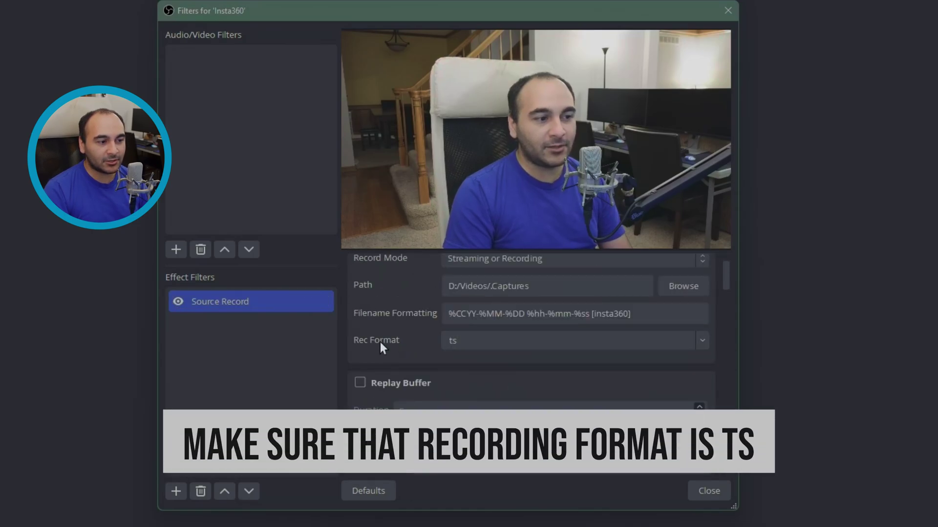
click(702, 340)
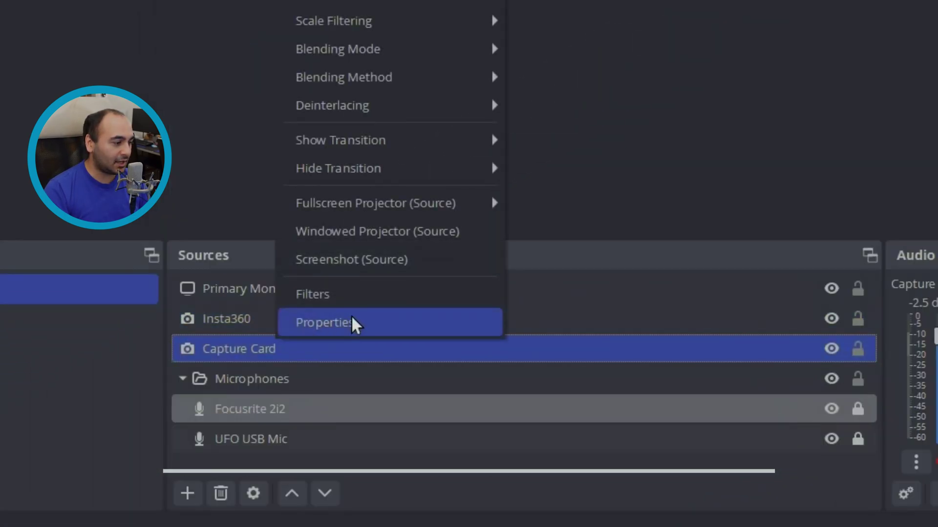
Step: Confirm the Capture Card's Source Record filter also records in ts format
click(352, 324)
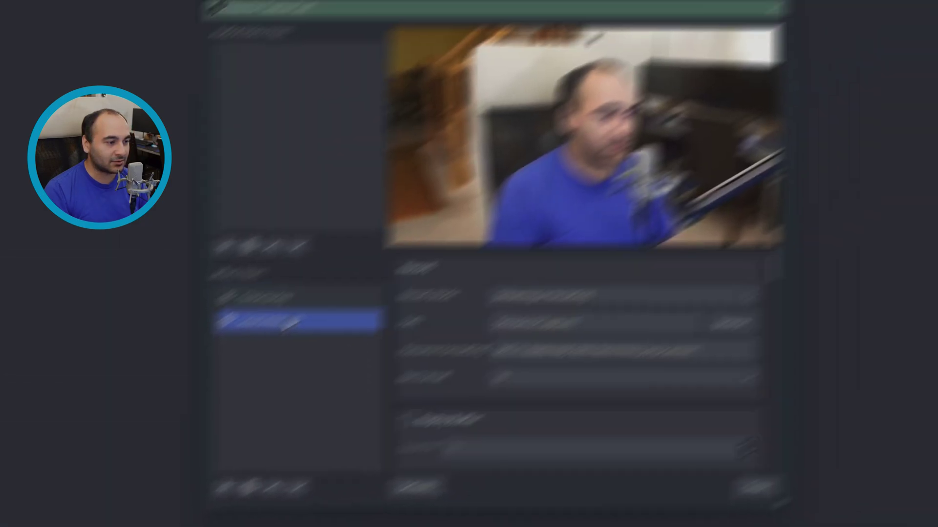
click(741, 382)
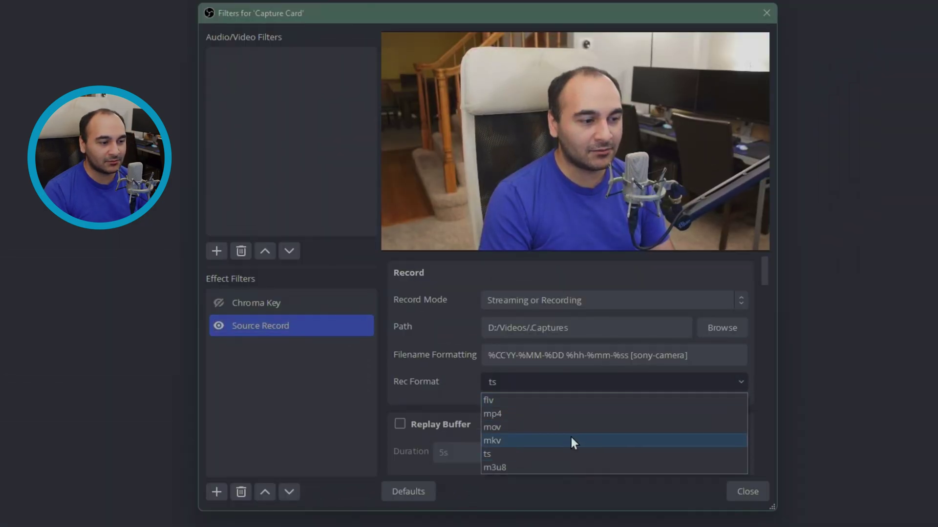
click(392, 357)
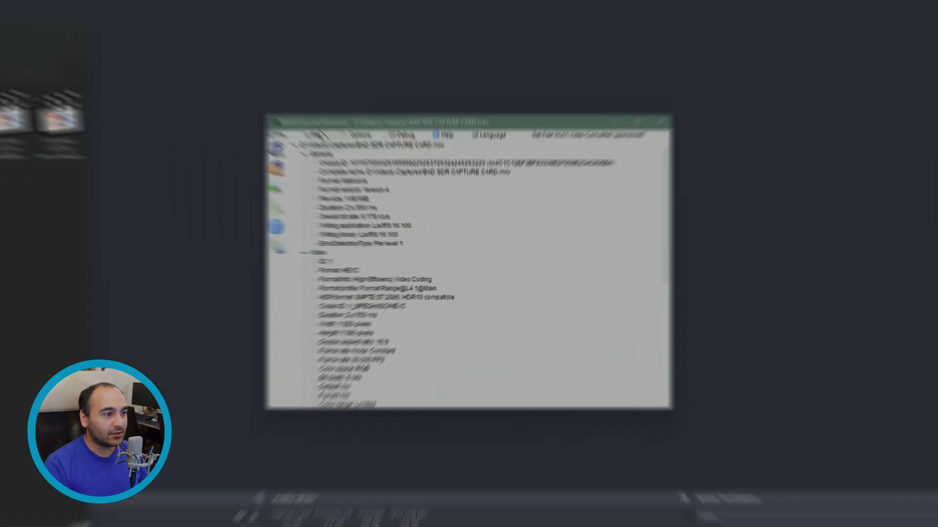
Step: Switch MediaInfo to Tree view and inspect the mkv's HDR format and original BT.709 primaries rows
click(393, 200)
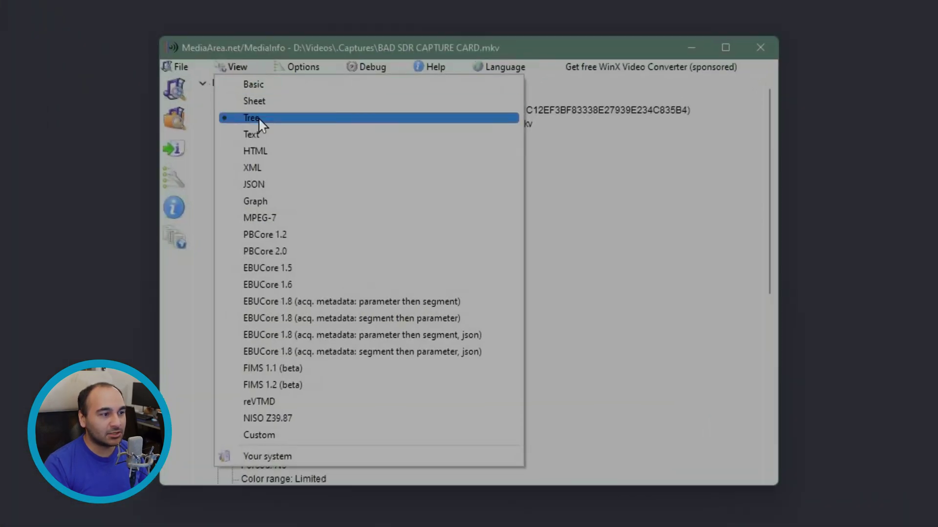
click(618, 143)
scroll(377, 282, down, 2)
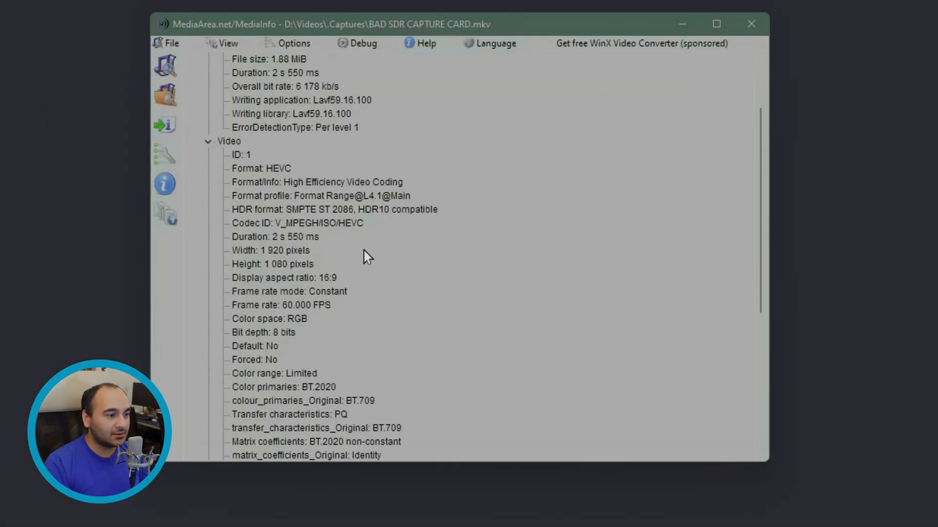
click(324, 209)
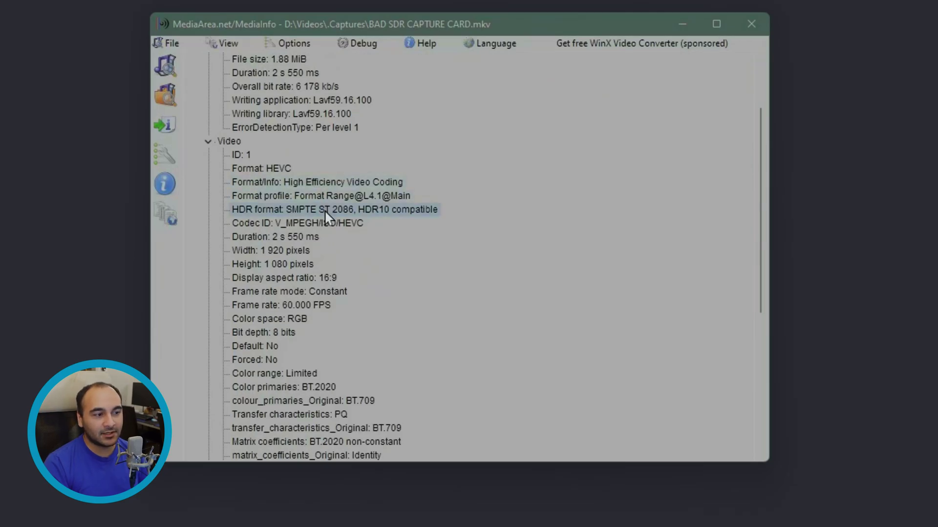
scroll(328, 284, down, 2)
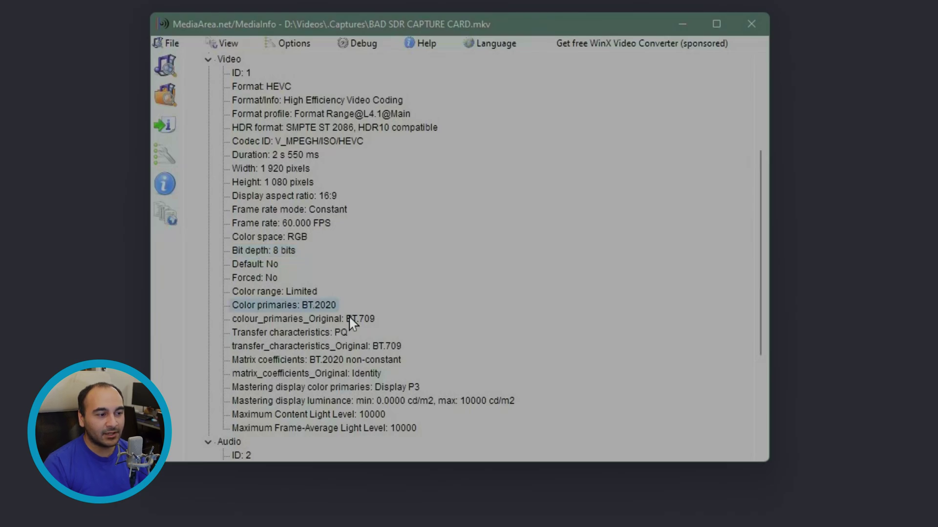
click(325, 320)
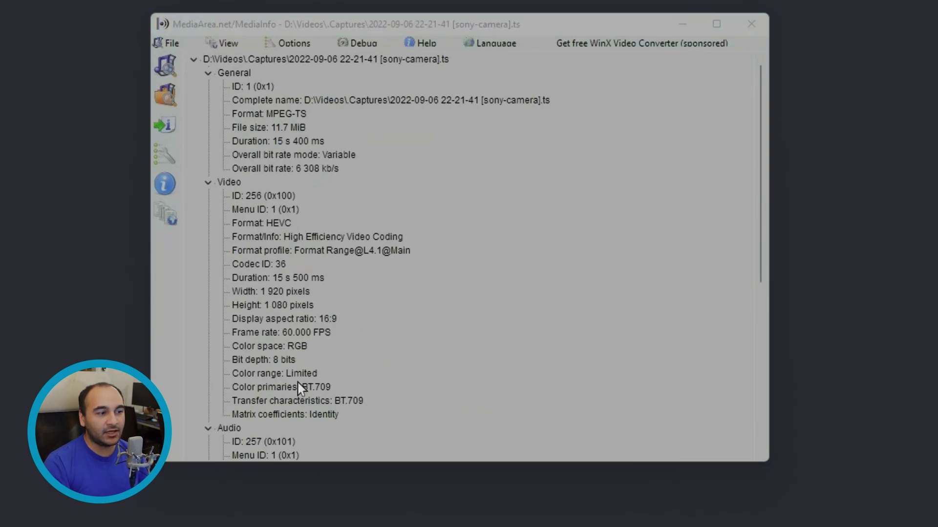
Step: Review the sony-camera .ts file's BT.709 primaries, HDR format and Main 10 profile rows
click(312, 389)
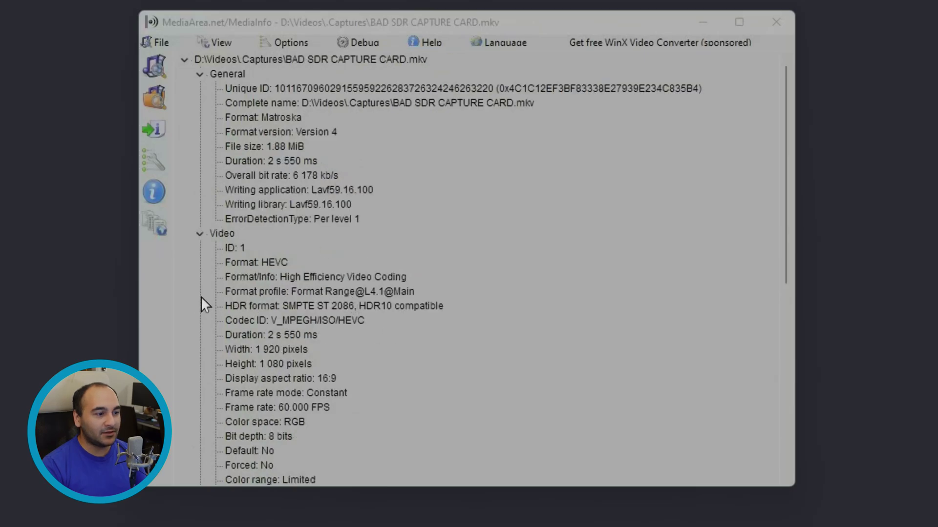
click(425, 308)
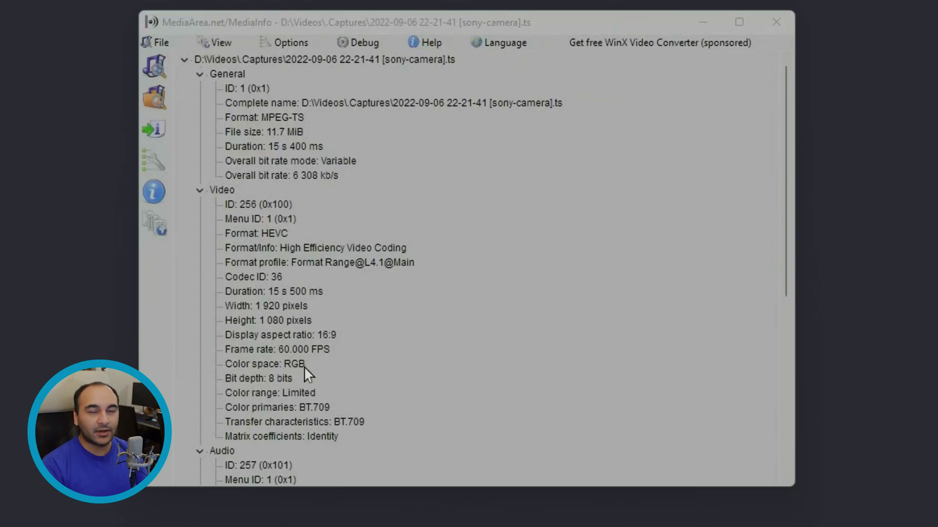
click(317, 411)
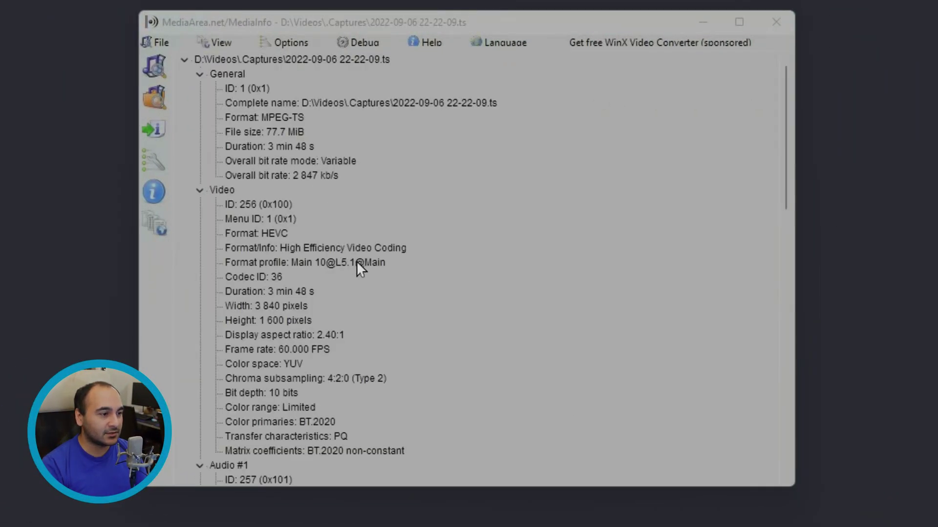
click(358, 264)
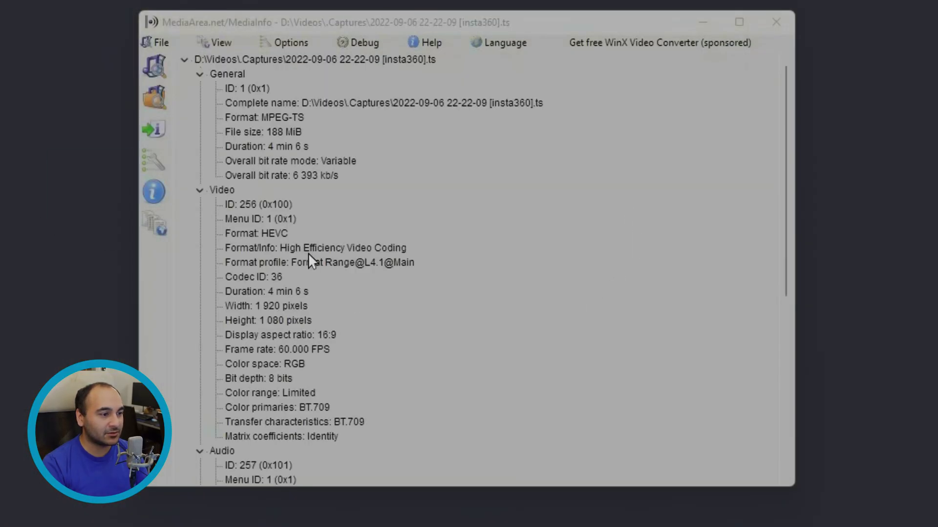
Step: Check that the insta360 .ts recording's colour primaries read BT.709
click(506, 385)
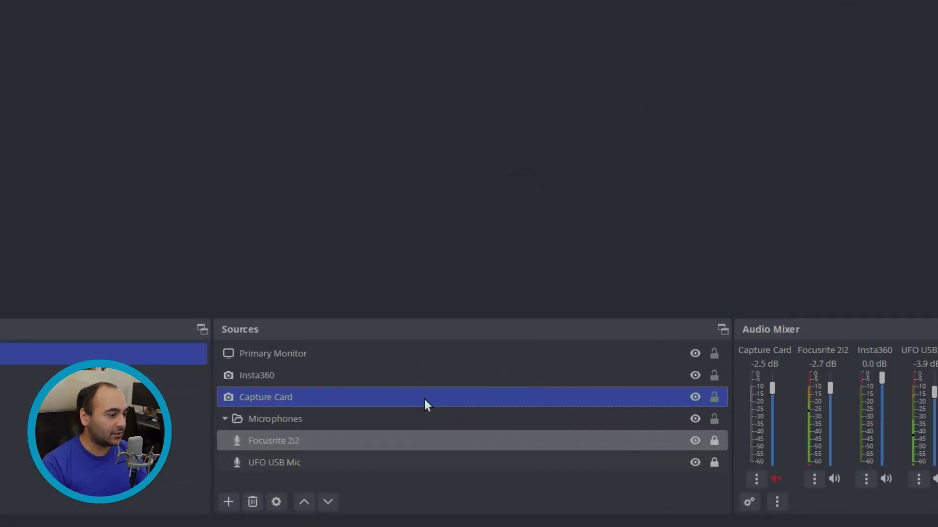
Step: Set the Insta360 properties' Color Space to Rec. 2100 (PQ), keeping Color Range at Default
double_click(372, 375)
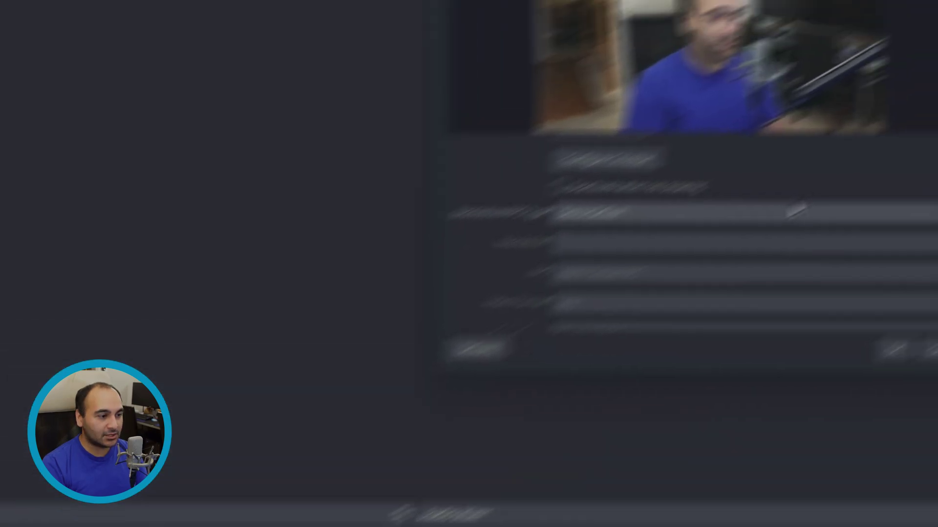
scroll(555, 351, down, 3)
click(392, 363)
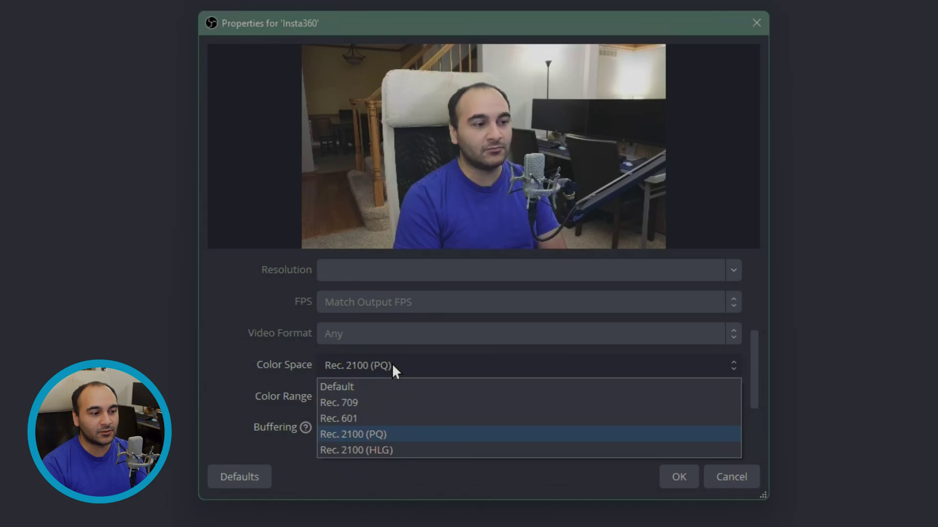
click(392, 363)
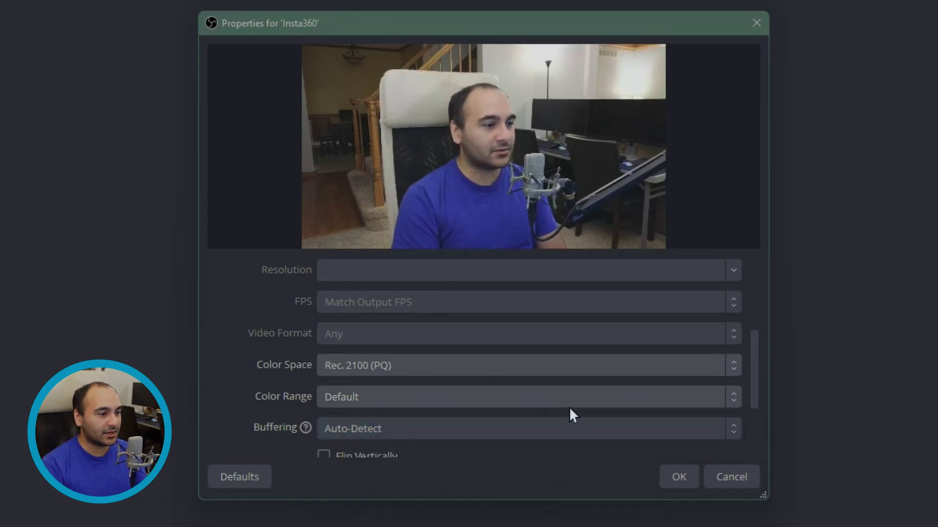
scroll(312, 408, down, 3)
click(426, 304)
click(426, 305)
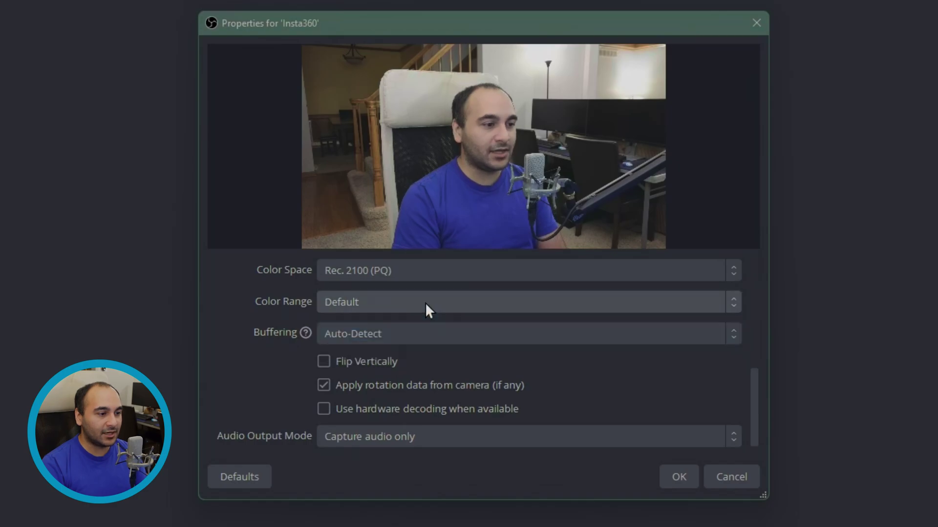
scroll(245, 352, down, 1)
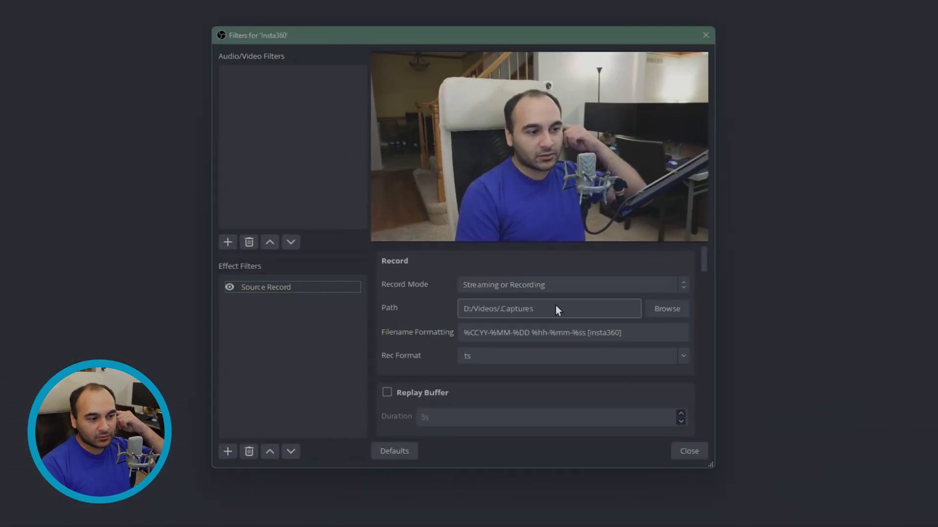
Step: Set the Source Record encoder to NVIDIA NVENC H.265/HEVC (via FFmpeg)
scroll(555, 382, down, 3)
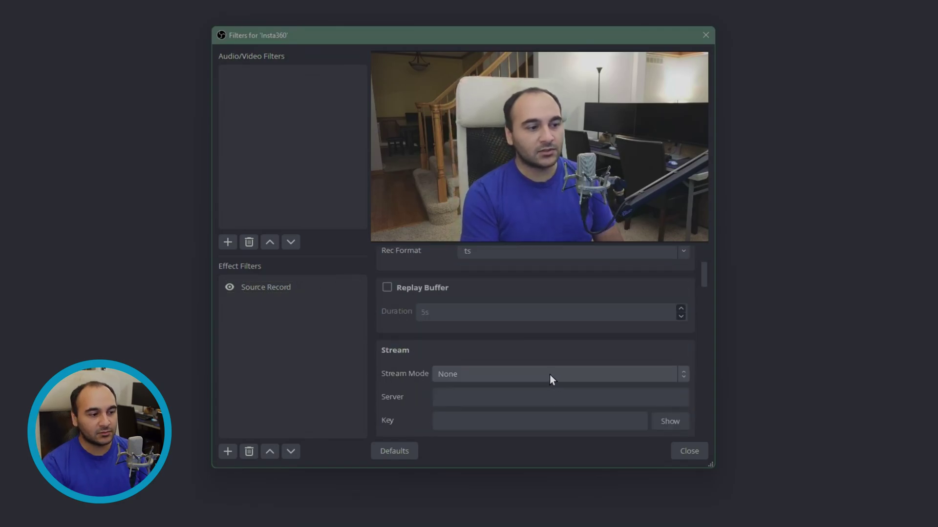
scroll(544, 338, down, 5)
scroll(543, 336, down, 1)
click(543, 298)
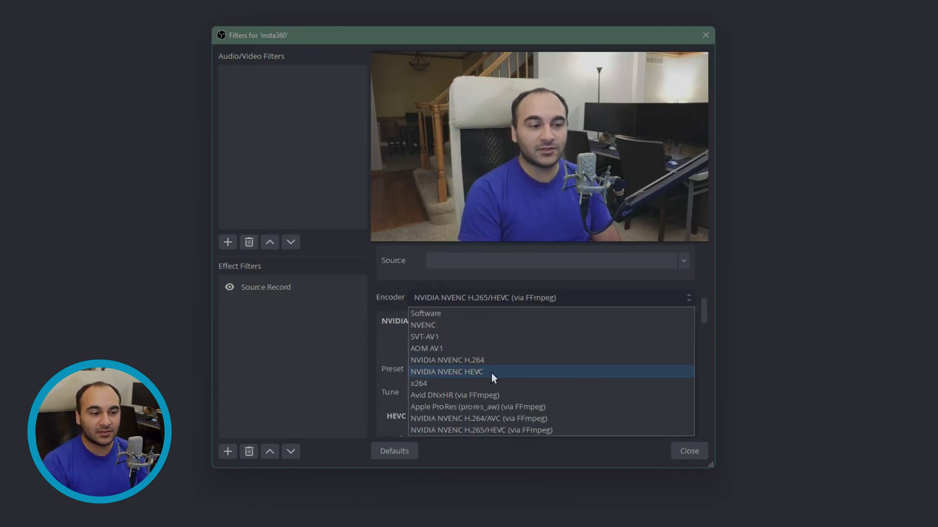
click(478, 299)
Step: Set the HEVC profile to Main 10-bit and keep Tune at High Quality
scroll(464, 343, down, 1)
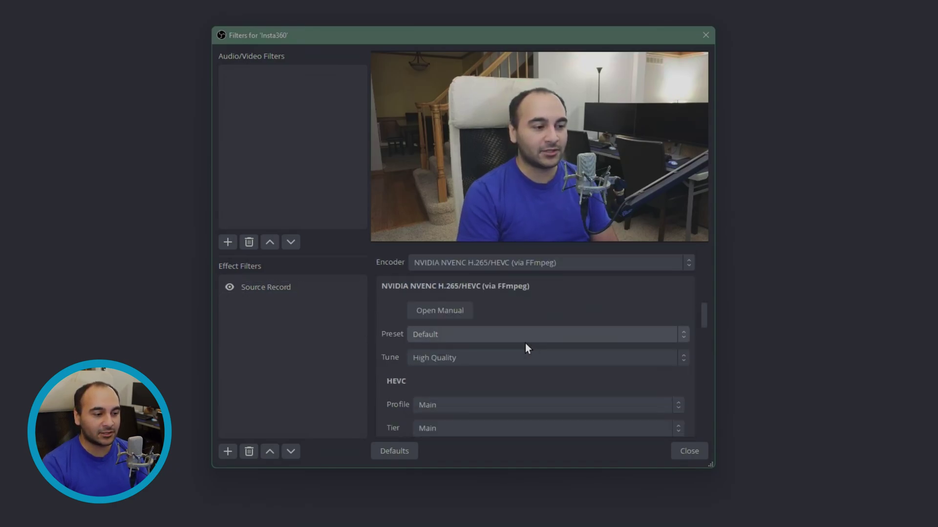
scroll(513, 361, down, 1)
click(497, 373)
click(488, 389)
click(482, 371)
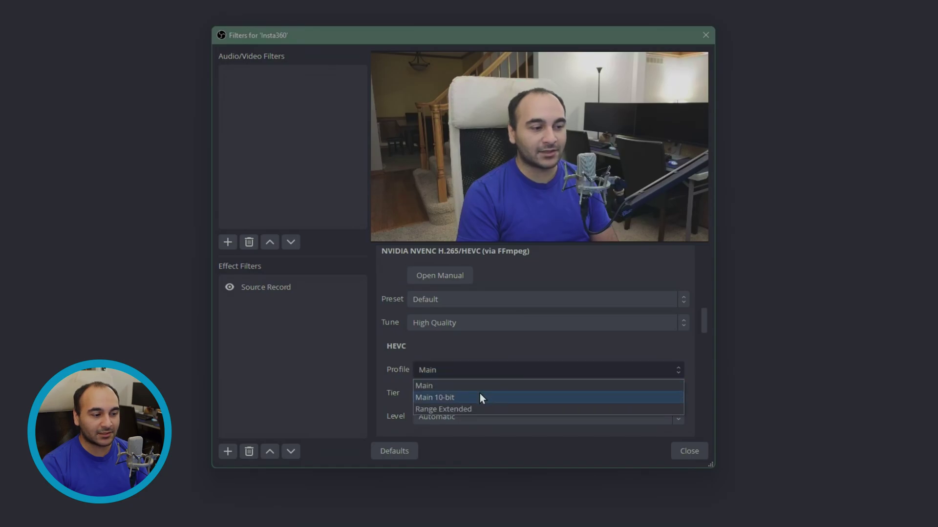
click(480, 398)
click(537, 394)
click(528, 325)
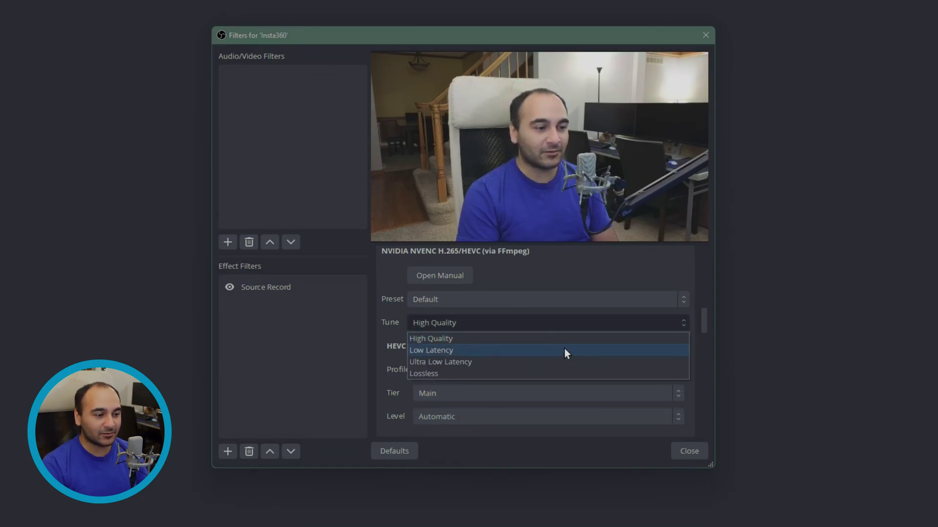
click(394, 360)
scroll(415, 362, down, 1)
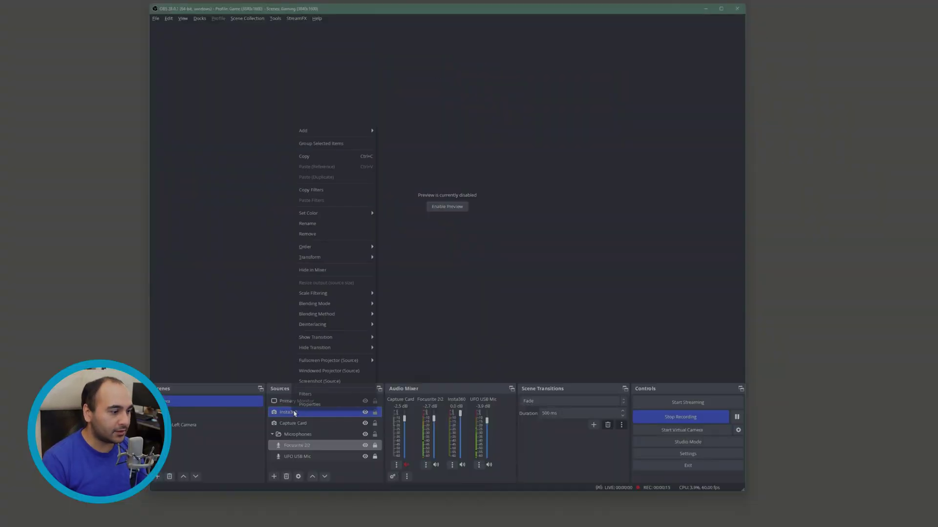
Step: Reopen the Insta360 filters and scroll down to the Source Record encoder list
click(305, 394)
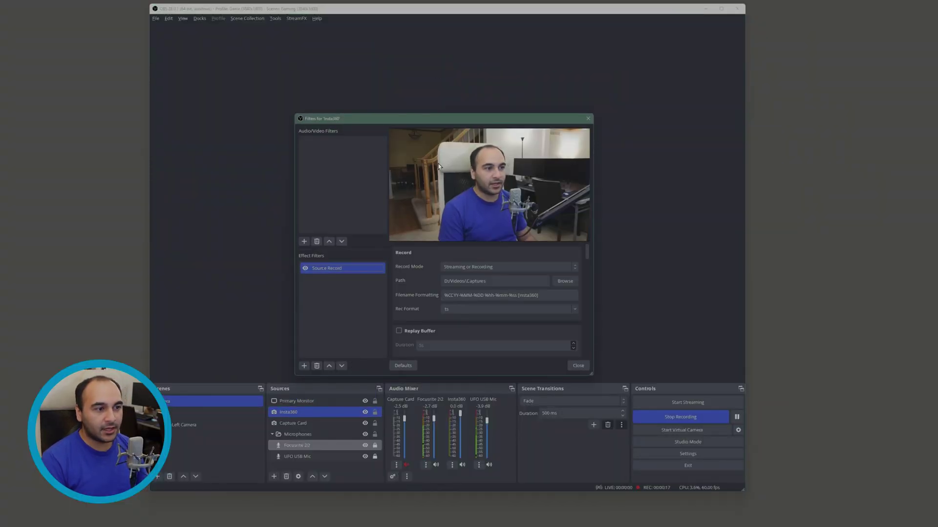
click(578, 366)
double_click(317, 412)
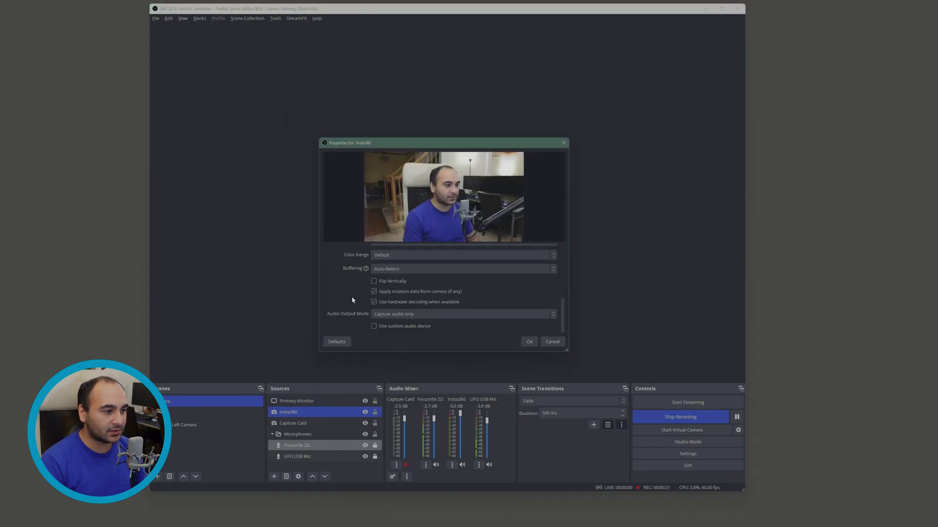
key(Escape)
right_click(315, 411)
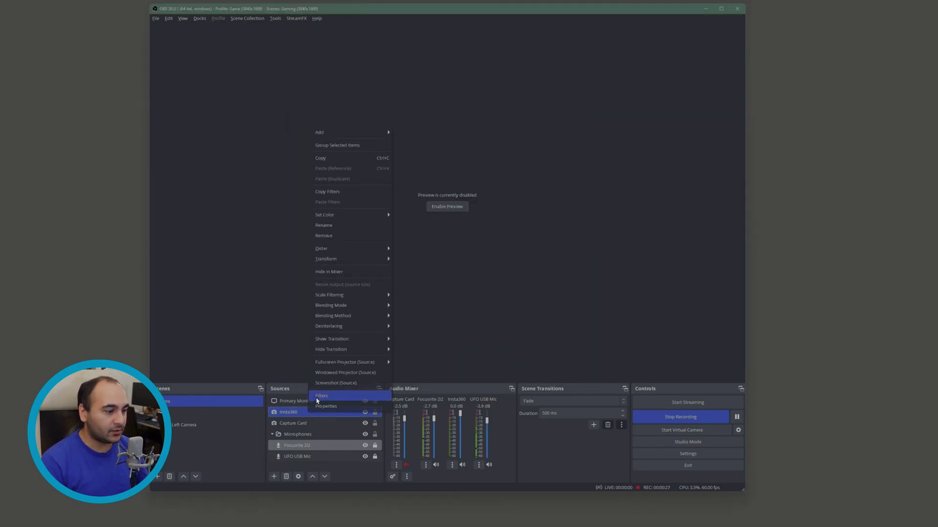
click(327, 395)
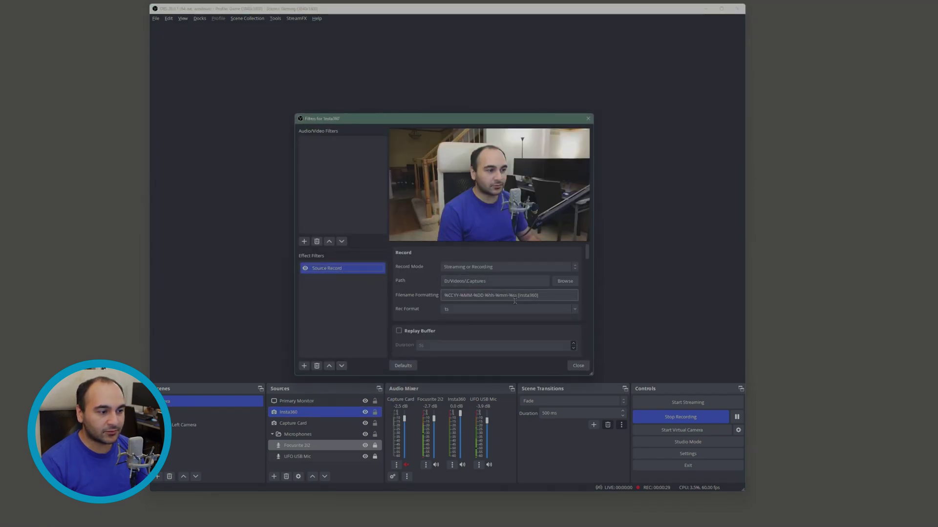
scroll(488, 312, down, 8)
click(459, 296)
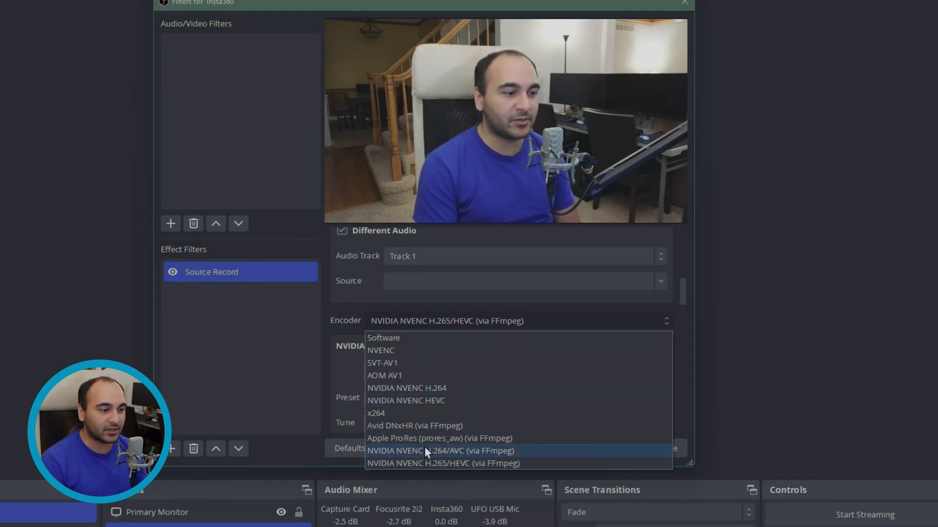
click(330, 367)
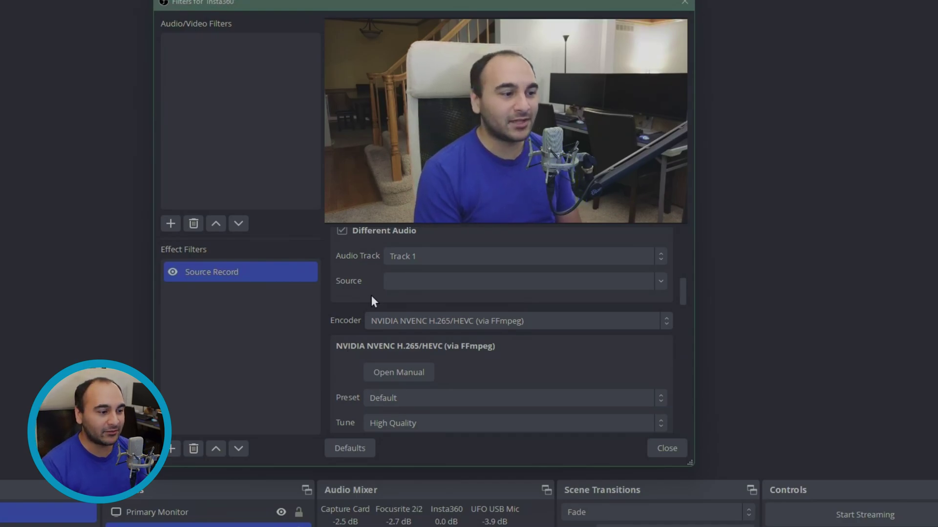
click(372, 323)
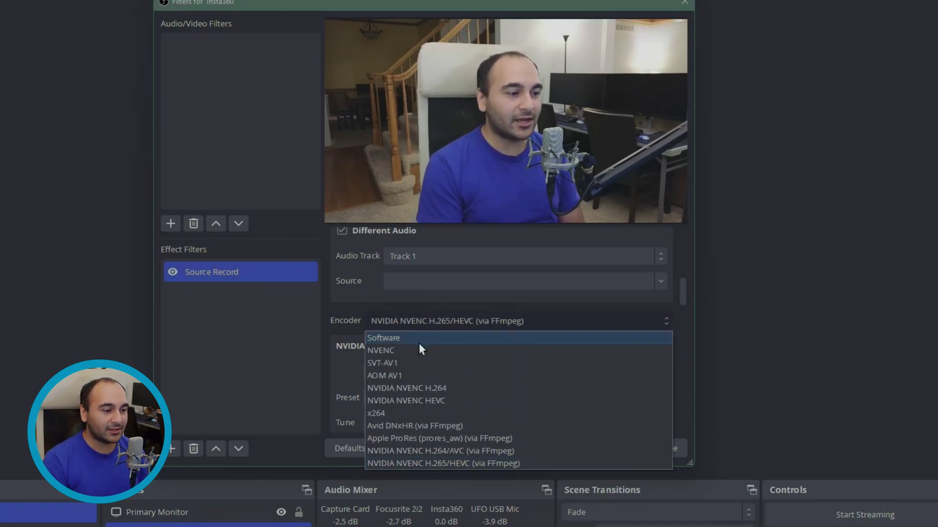
click(321, 317)
scroll(340, 337, down, 1)
scroll(341, 326, down, 2)
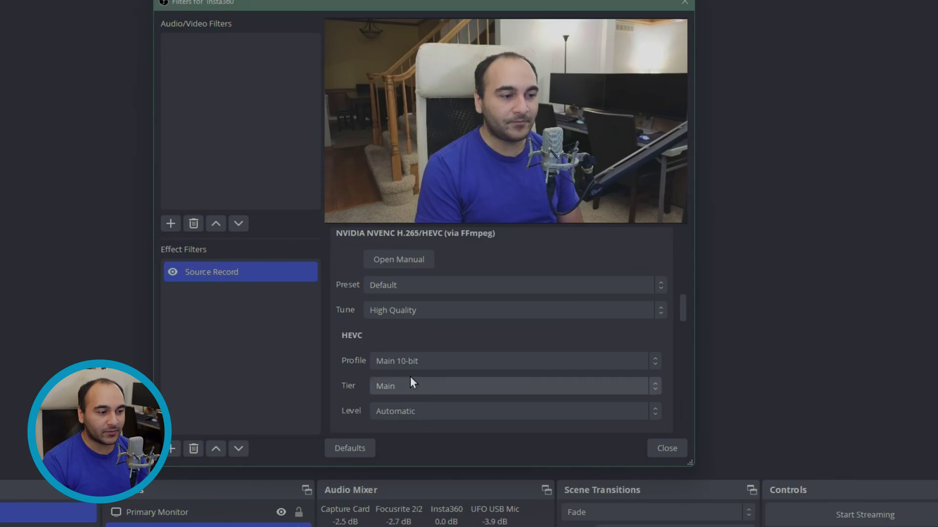
click(470, 362)
click(487, 339)
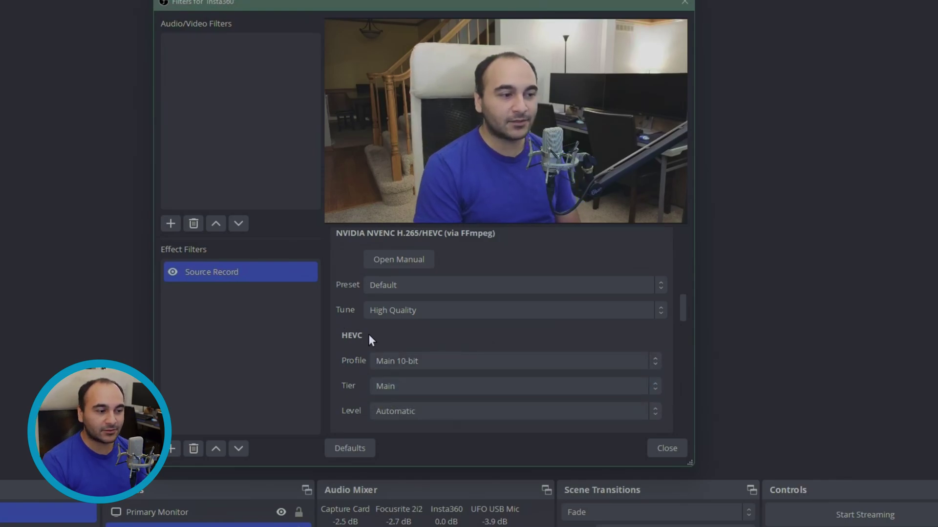